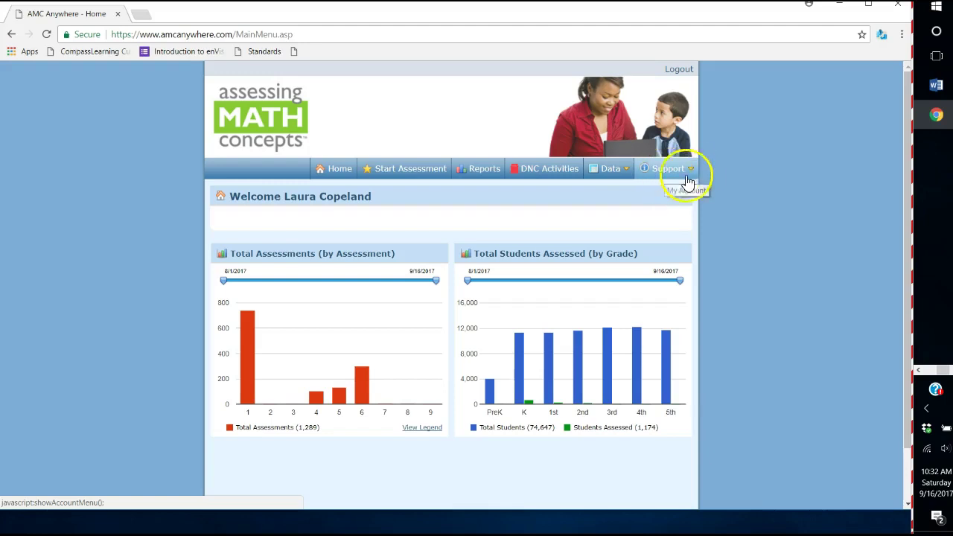
Open the Changing Numbers assessment instructions PDF, review the required materials and procedure, and close it.
{"action": "left_click", "coordinate": [688, 173]}
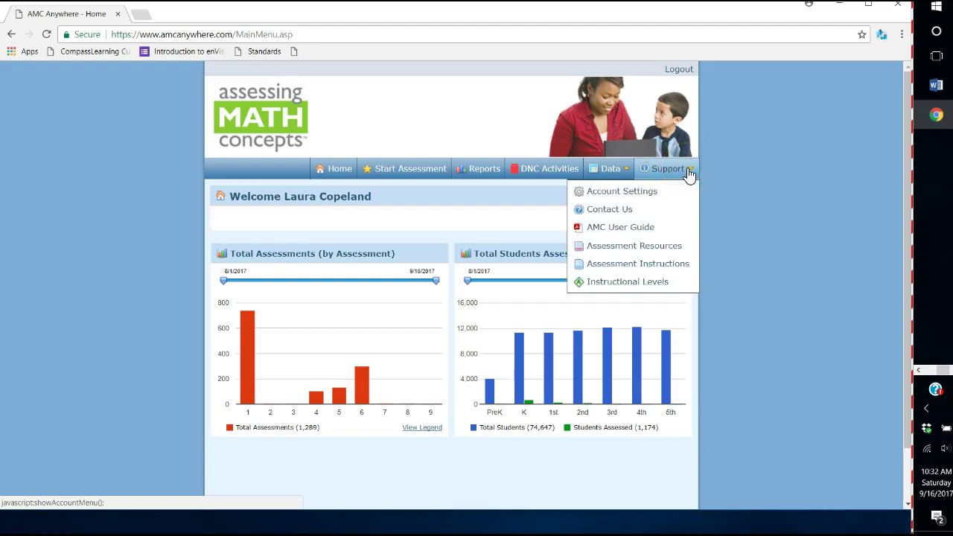
{"action": "left_click", "coordinate": [689, 270]}
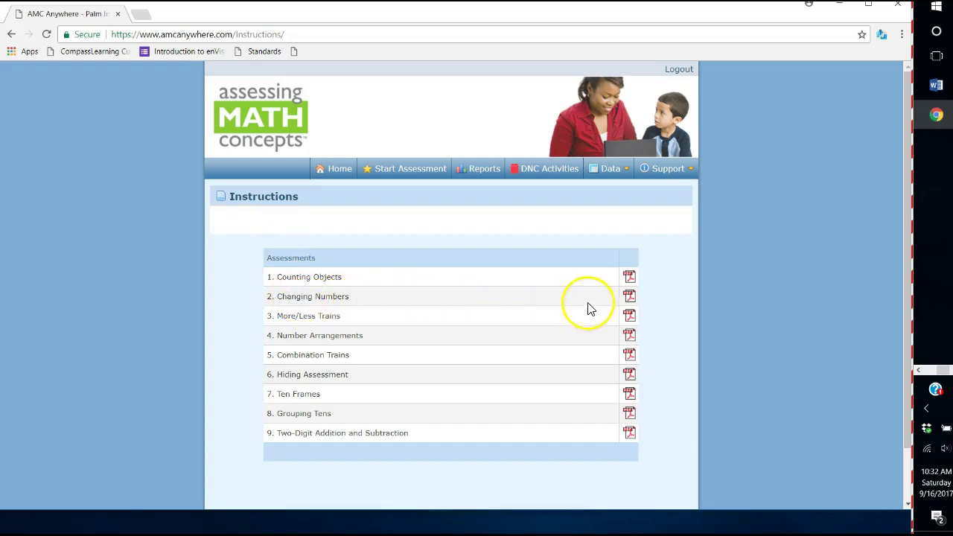
{"action": "left_click", "coordinate": [629, 297]}
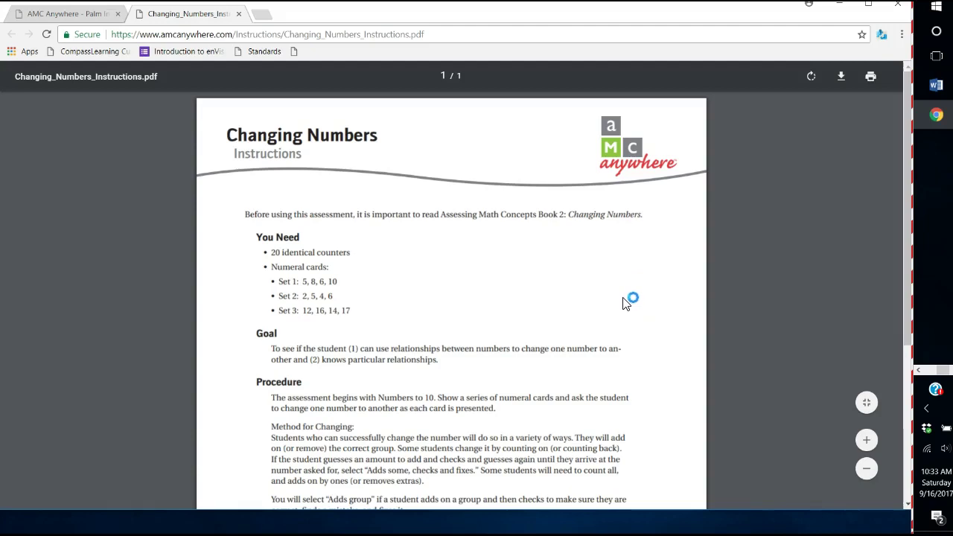
{"action": "scroll", "coordinate": [622, 294], "scroll_direction": "down", "scroll_amount": 1}
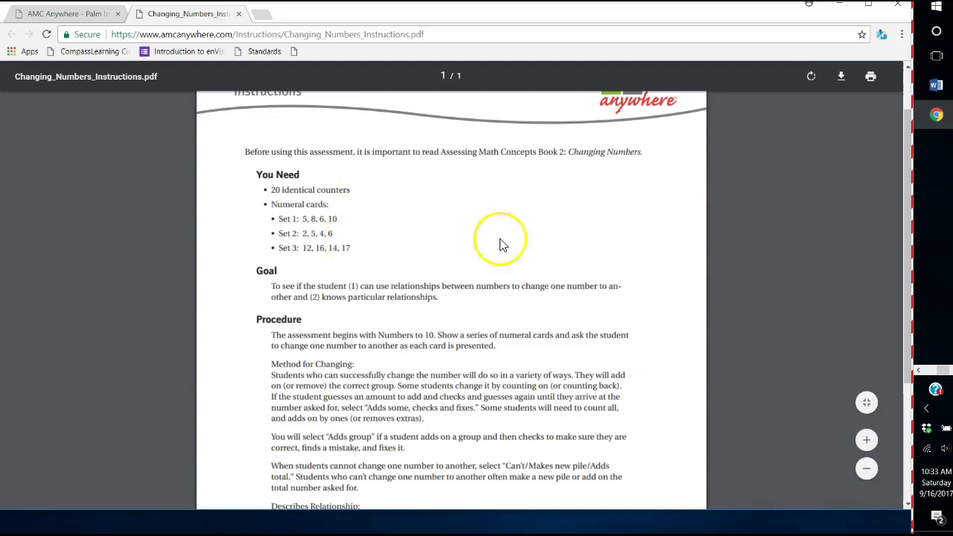
{"action": "scroll", "coordinate": [774, 286], "scroll_direction": "up", "scroll_amount": 1}
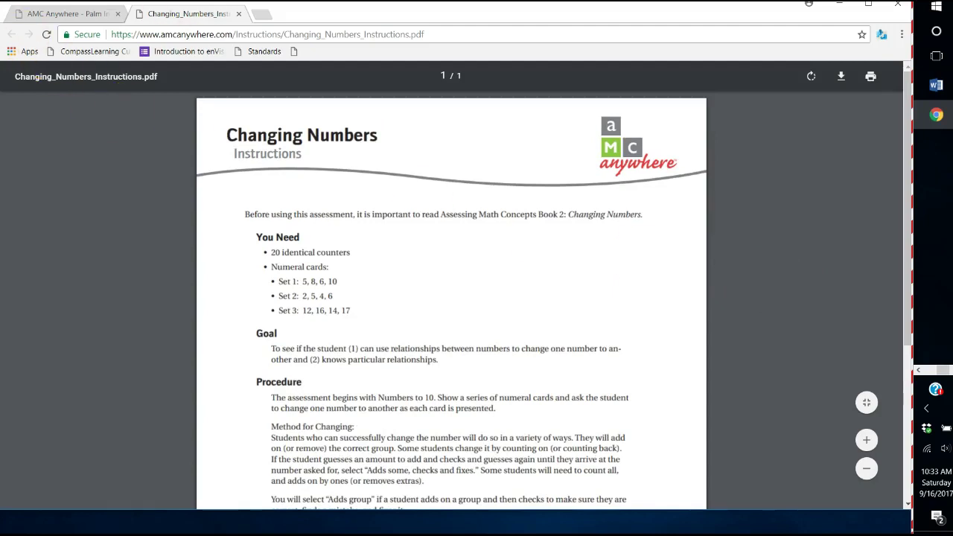
{"action": "left_click", "coordinate": [238, 14]}
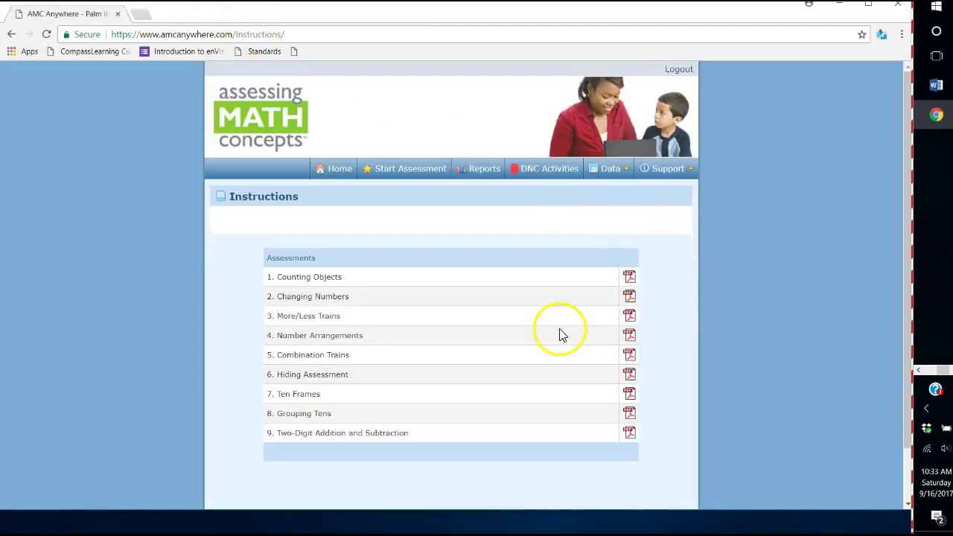
View the Changing Numbers number cards for the student interview in the assessment resources, and close the PDF.
{"action": "left_click", "coordinate": [690, 171]}
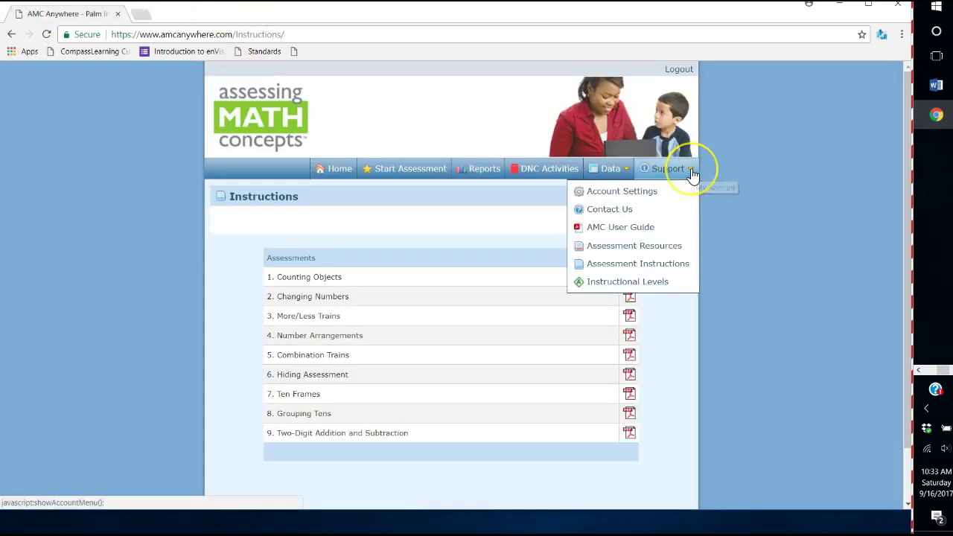
{"action": "left_click", "coordinate": [682, 253]}
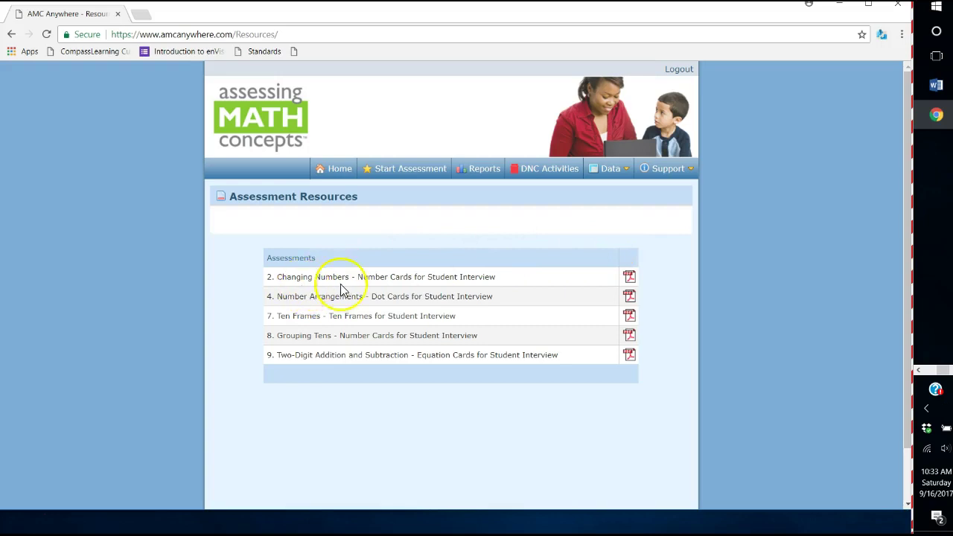
{"action": "left_click", "coordinate": [629, 278]}
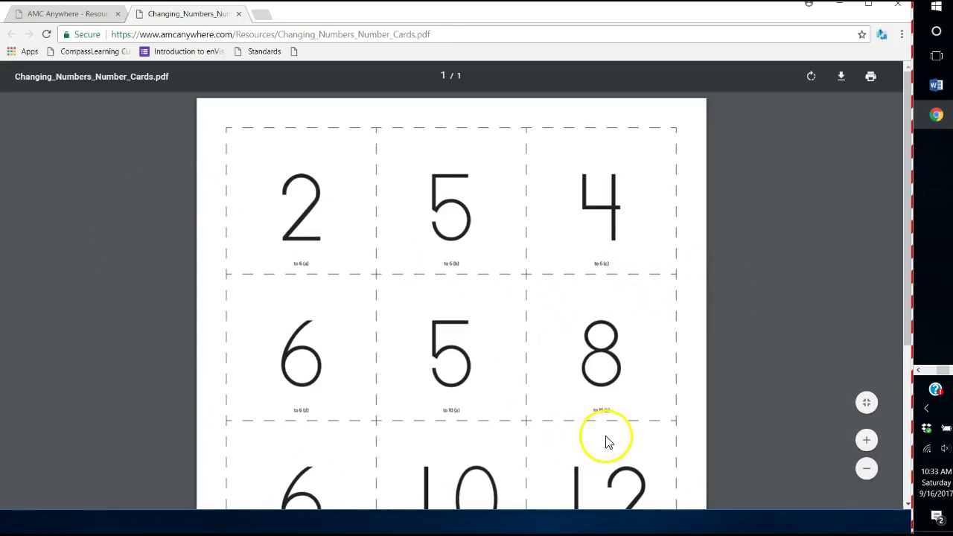
{"action": "left_click", "coordinate": [239, 14]}
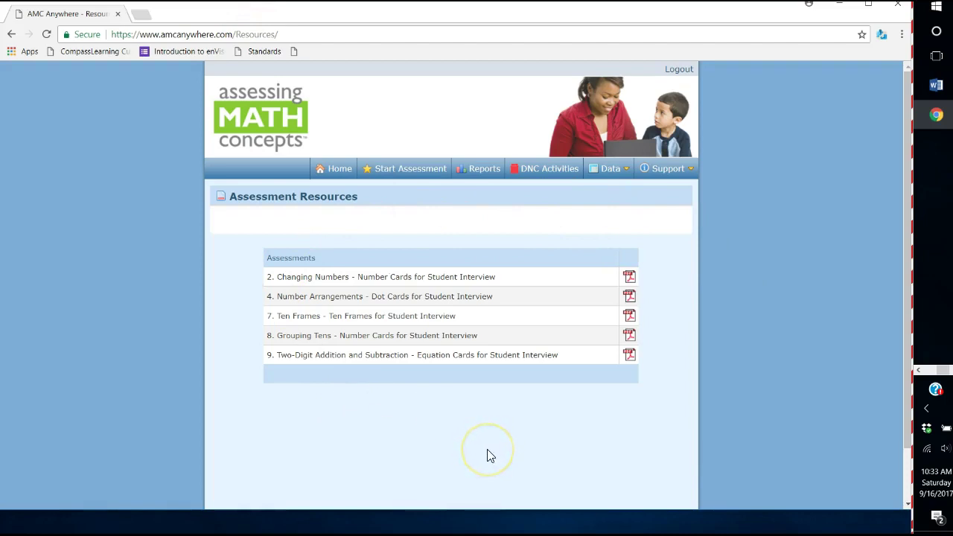
Start a new Changing Numbers assessment for Student A in Demo Mode.
{"action": "left_click", "coordinate": [403, 170]}
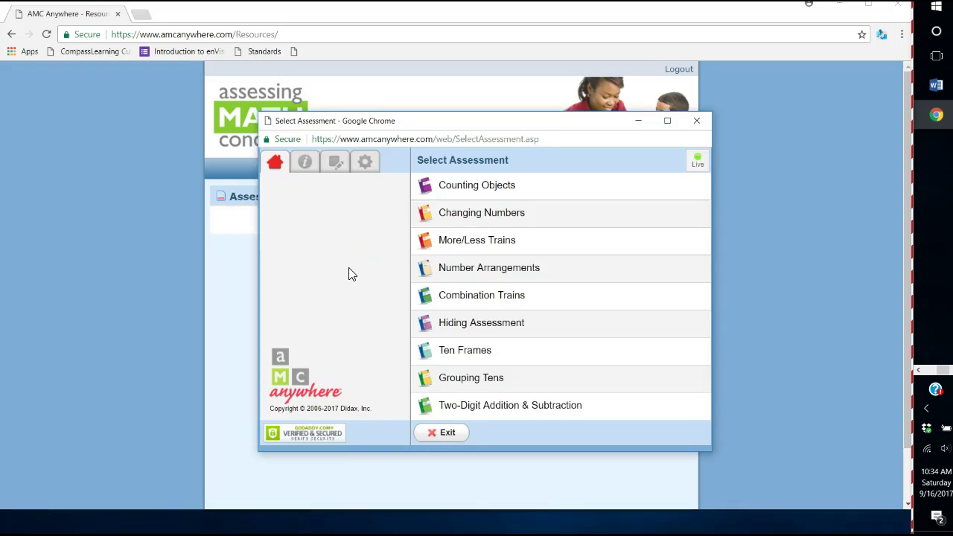
{"action": "left_click", "coordinate": [451, 214]}
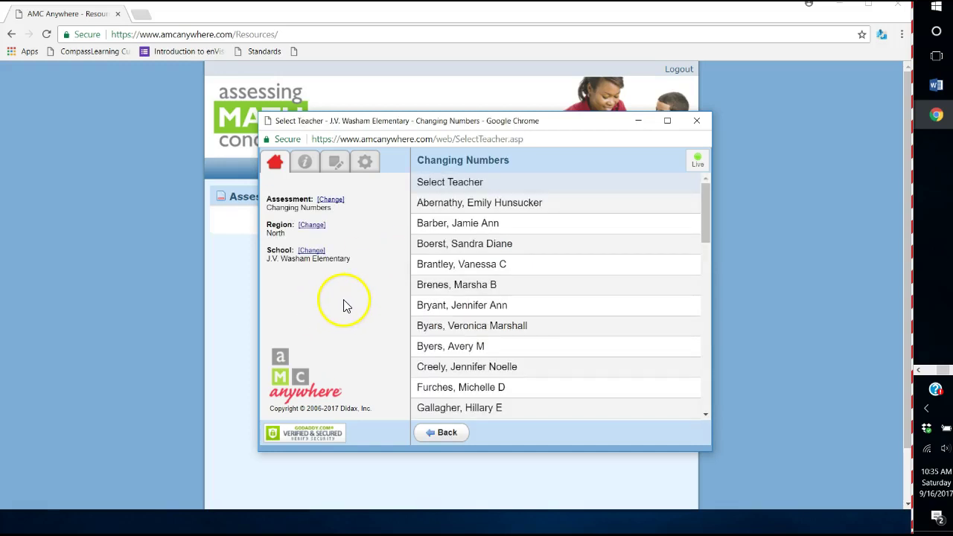
{"action": "left_click", "coordinate": [560, 389]}
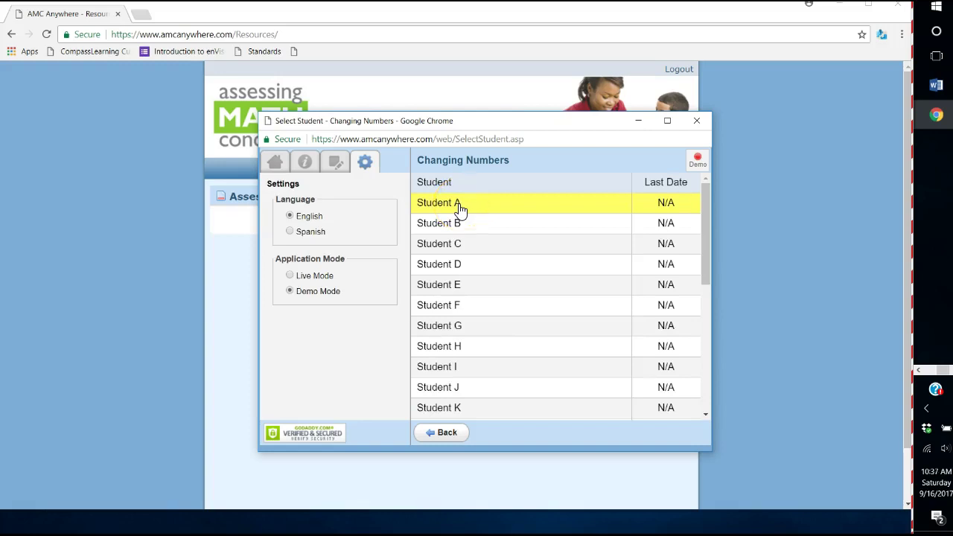
{"action": "left_click", "coordinate": [460, 211]}
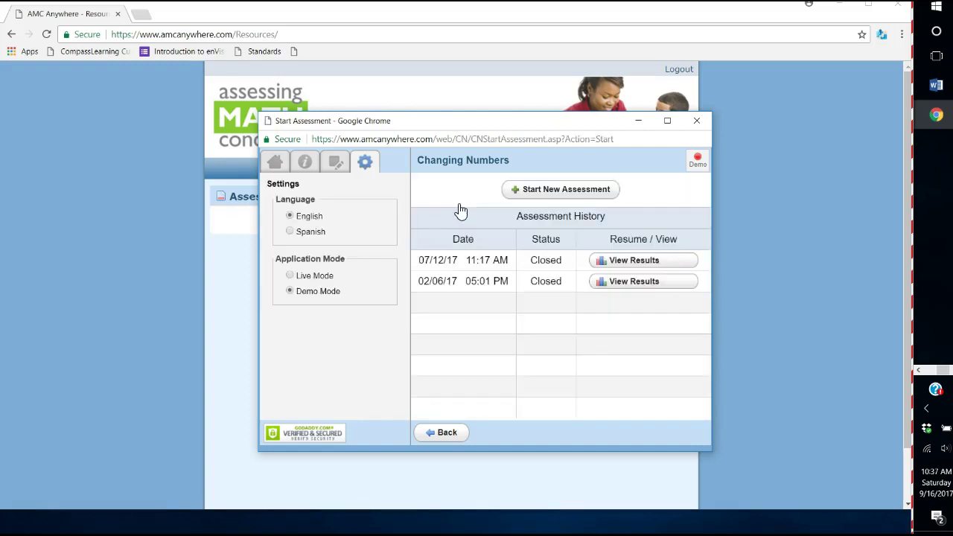
{"action": "left_click", "coordinate": [559, 190]}
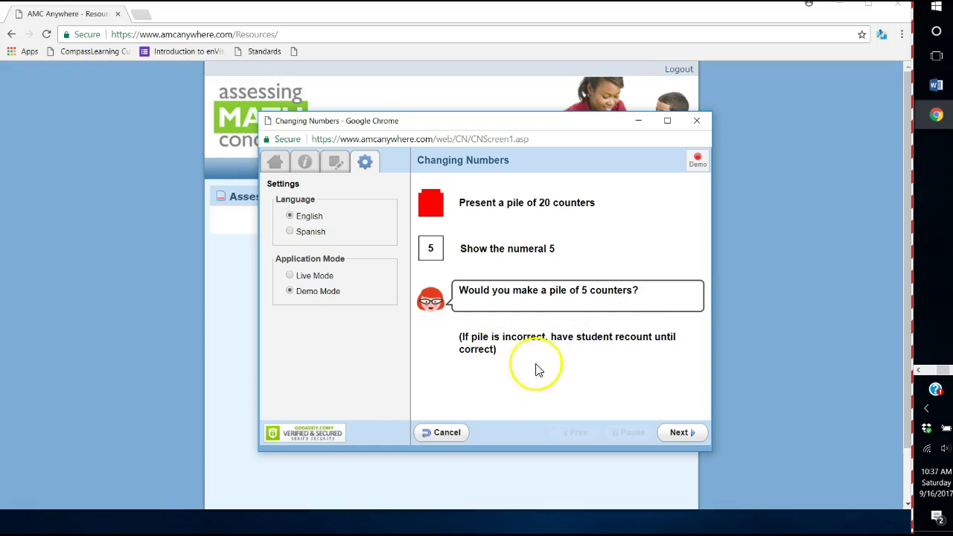
Advance past the pile of 5 counters and record "Adds correct group" as the method for changing the counters to 8.
{"action": "left_click", "coordinate": [689, 440]}
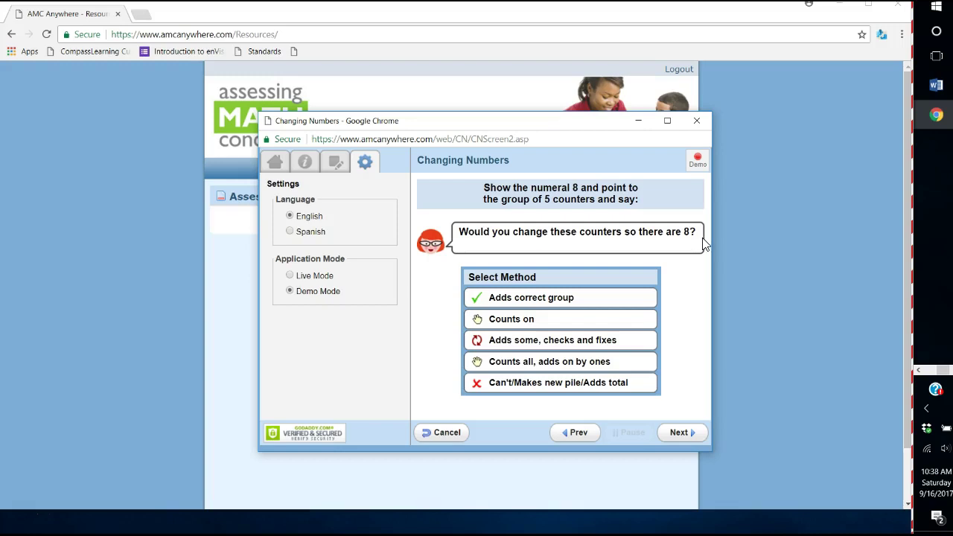
{"action": "left_click", "coordinate": [636, 313]}
{"action": "left_click", "coordinate": [631, 340]}
{"action": "left_click", "coordinate": [634, 361]}
{"action": "left_click", "coordinate": [633, 383]}
{"action": "left_click", "coordinate": [619, 360]}
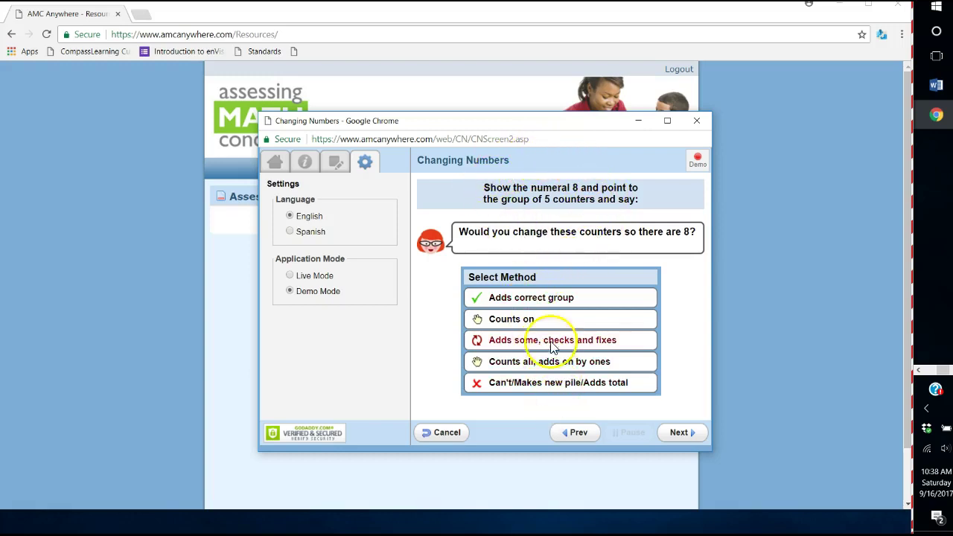
{"action": "left_click", "coordinate": [544, 300]}
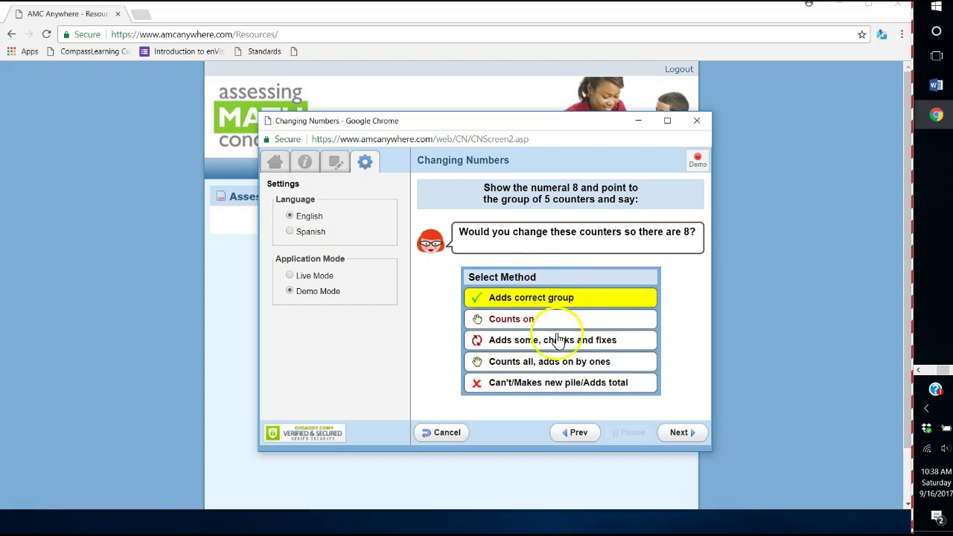
{"action": "left_click", "coordinate": [675, 437]}
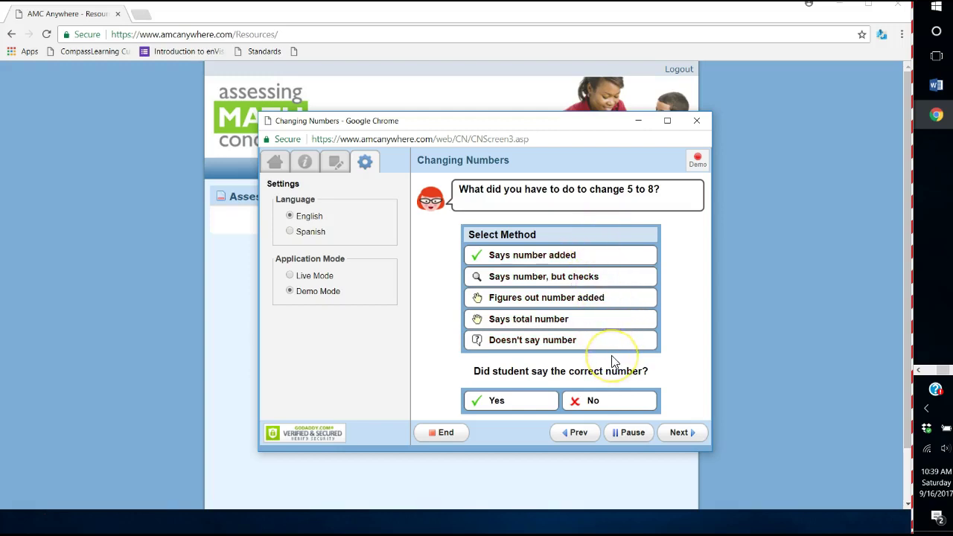
Mark that the student said the correct number, and check the notes "Makes a new pile" and "Says number before adding".
{"action": "left_click", "coordinate": [504, 403]}
{"action": "left_click", "coordinate": [506, 403]}
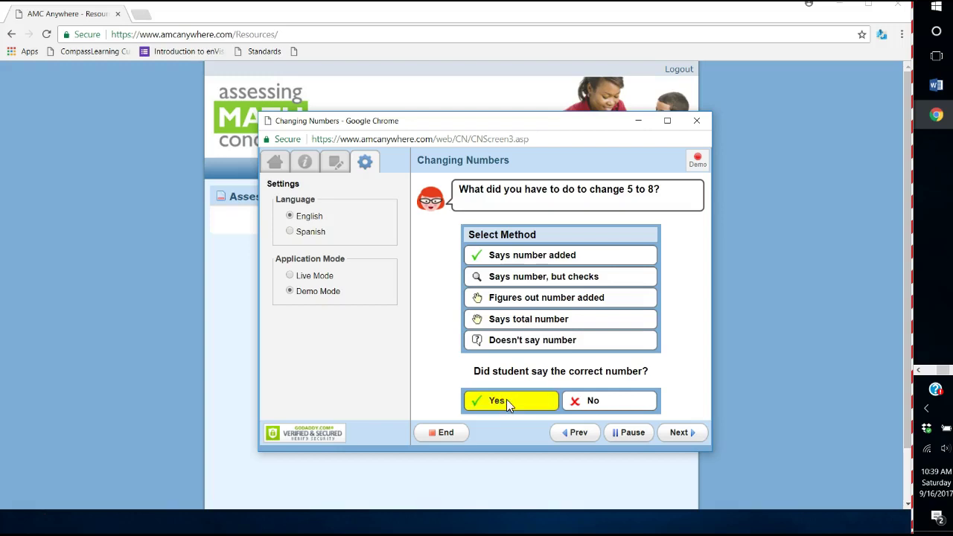
{"action": "left_click", "coordinate": [336, 163]}
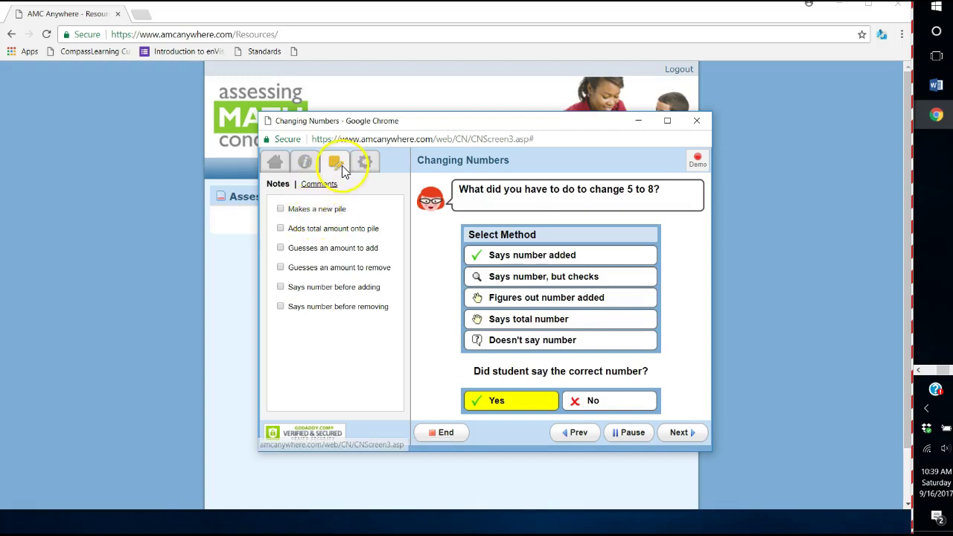
{"action": "left_click", "coordinate": [281, 210]}
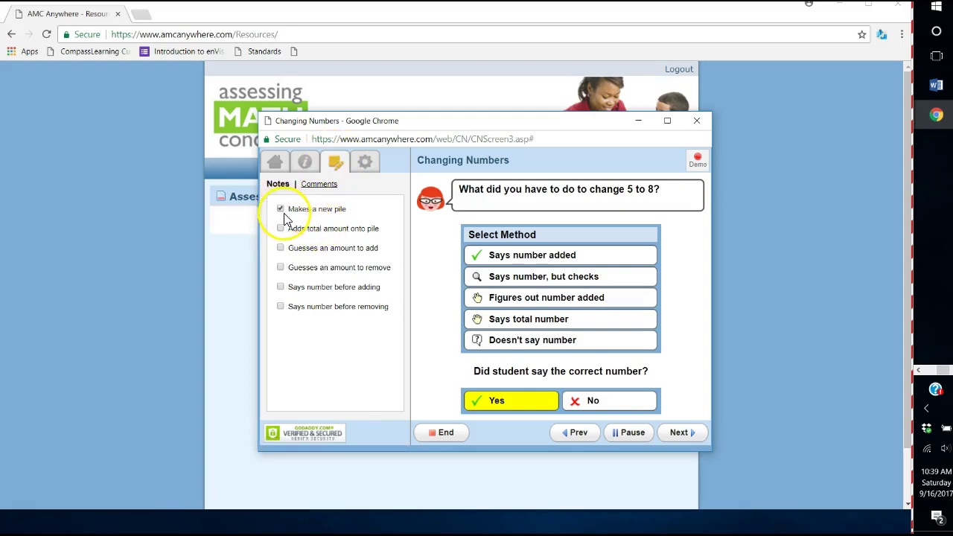
{"action": "left_click", "coordinate": [281, 287]}
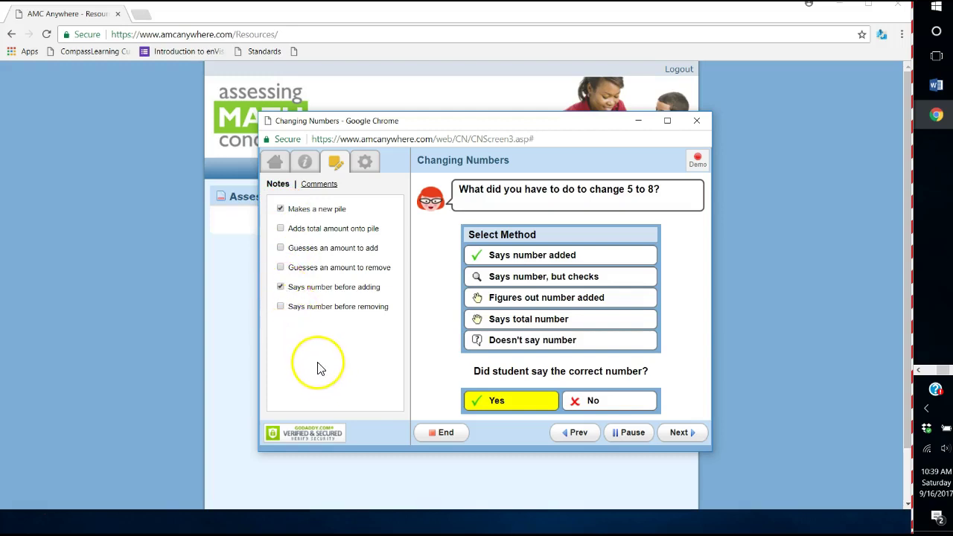
Add the assessment comment "Students answers are confident.".
{"action": "left_click", "coordinate": [324, 185]}
{"action": "left_click", "coordinate": [311, 215]}
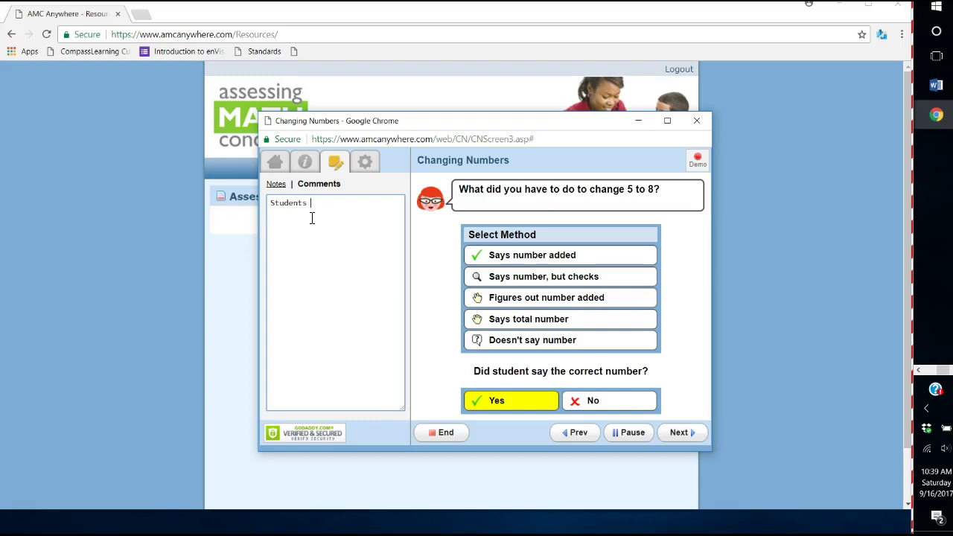
{"action": "type", "text": "Students answers are confi"}
{"action": "left_click", "coordinate": [312, 217]}
{"action": "type", "text": "dent."}
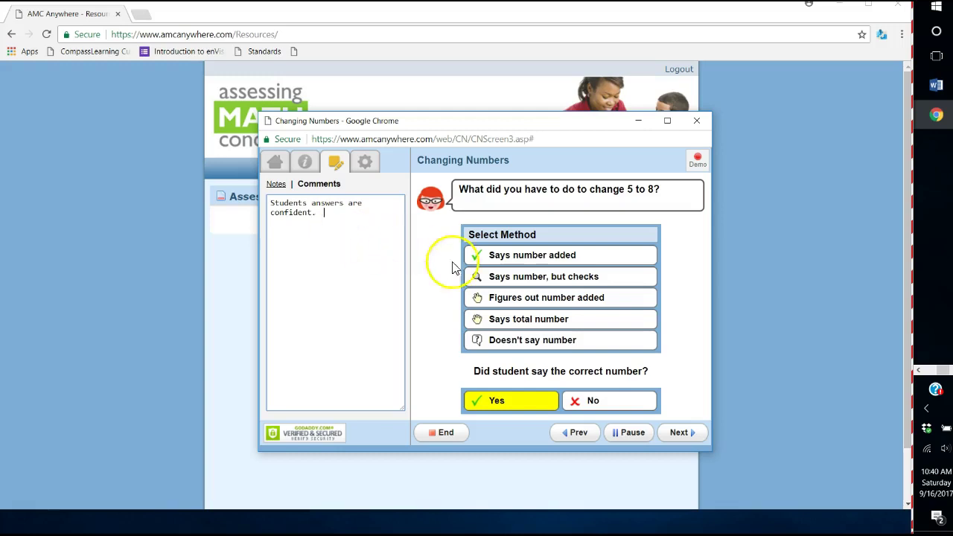
Record "Says number added" as the method for describing the change from 5 to 8, and continue the assessment.
{"action": "left_click", "coordinate": [681, 431]}
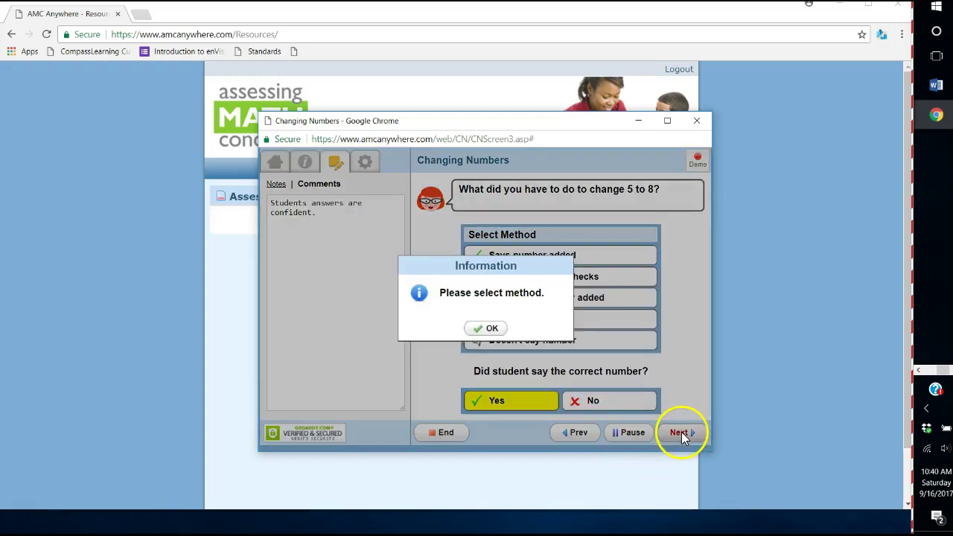
{"action": "left_click", "coordinate": [487, 327]}
{"action": "left_click", "coordinate": [506, 256]}
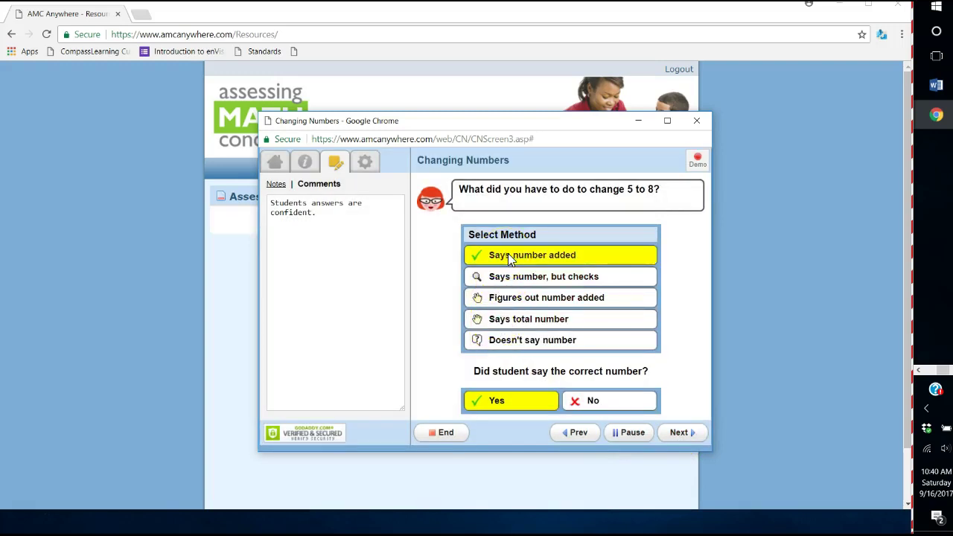
{"action": "left_click", "coordinate": [679, 438]}
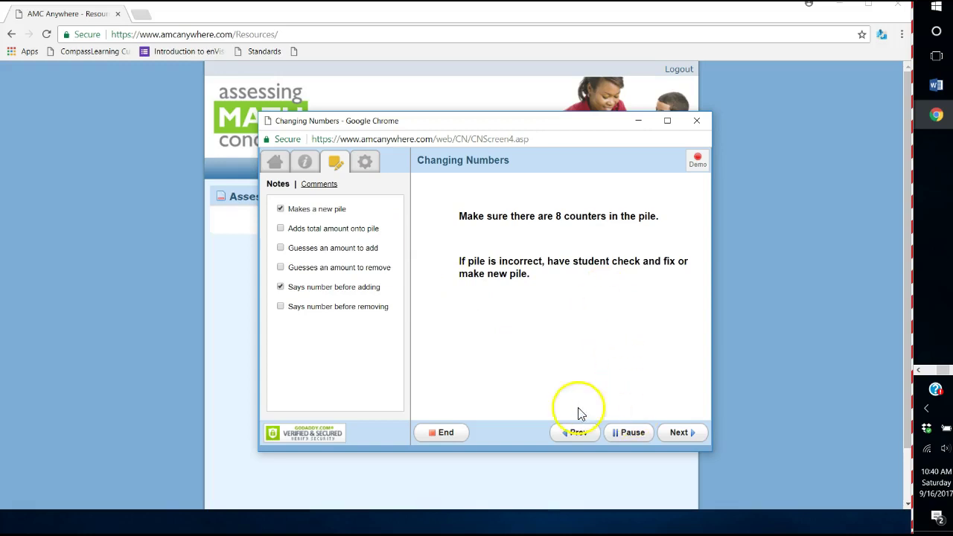
Continue to the Changing Numbers scores, finish the assessment, and close the assessment window.
{"action": "left_click", "coordinate": [690, 437]}
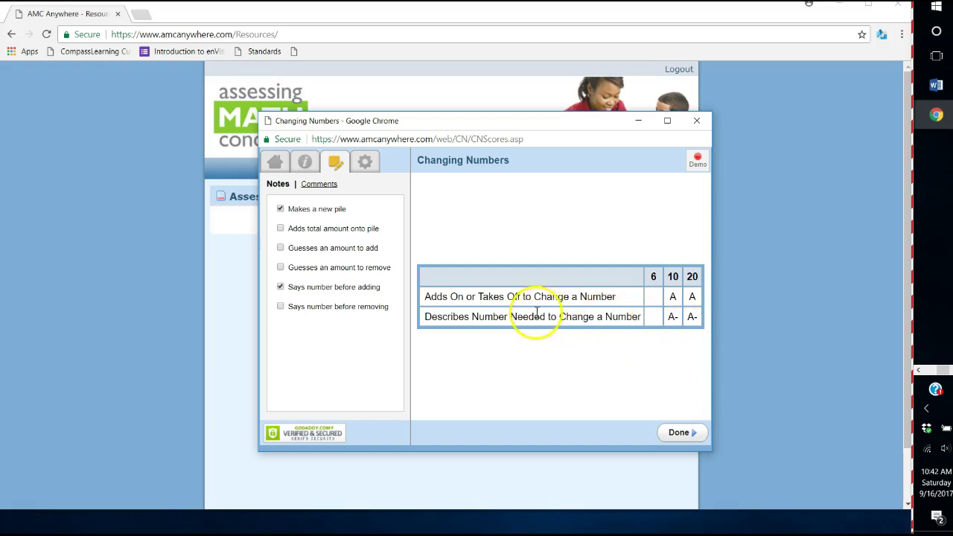
{"action": "left_click", "coordinate": [679, 432]}
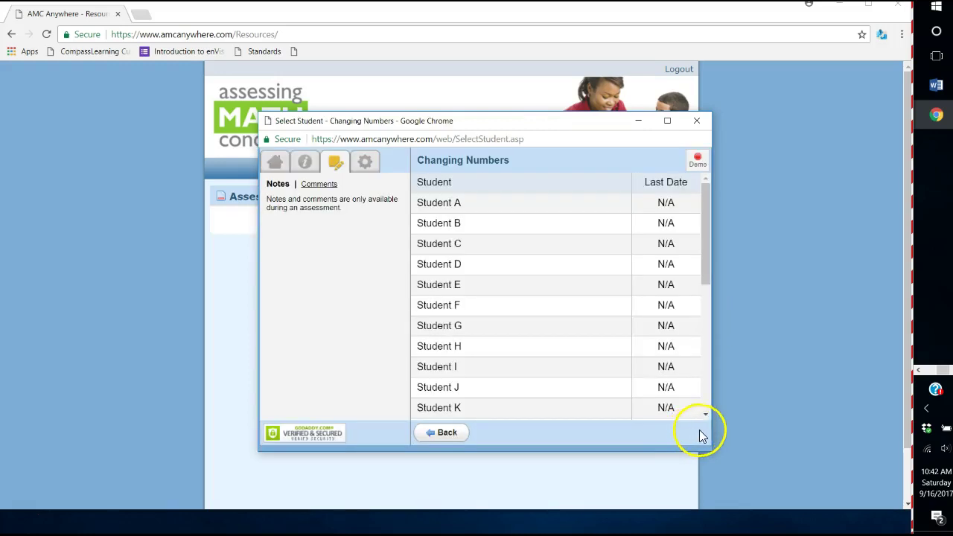
{"action": "left_click", "coordinate": [697, 121]}
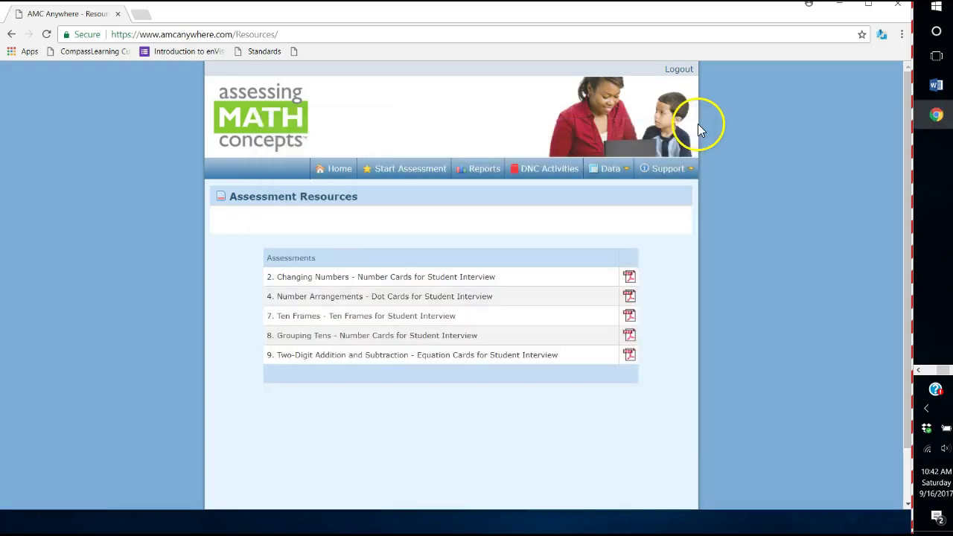
Open the Changing Numbers instructional levels PDF, review the level descriptions and symbol table, and close it.
{"action": "left_click", "coordinate": [692, 173]}
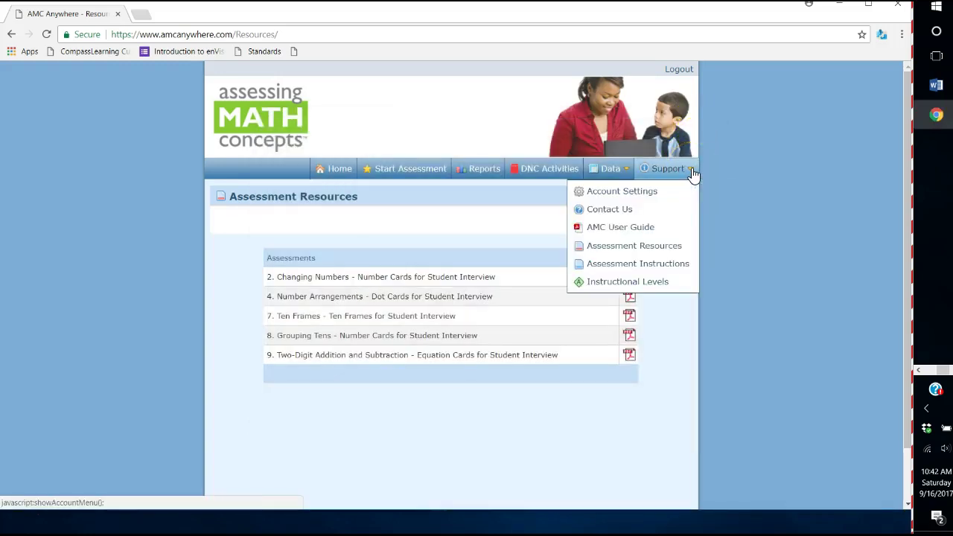
{"action": "left_click", "coordinate": [664, 281]}
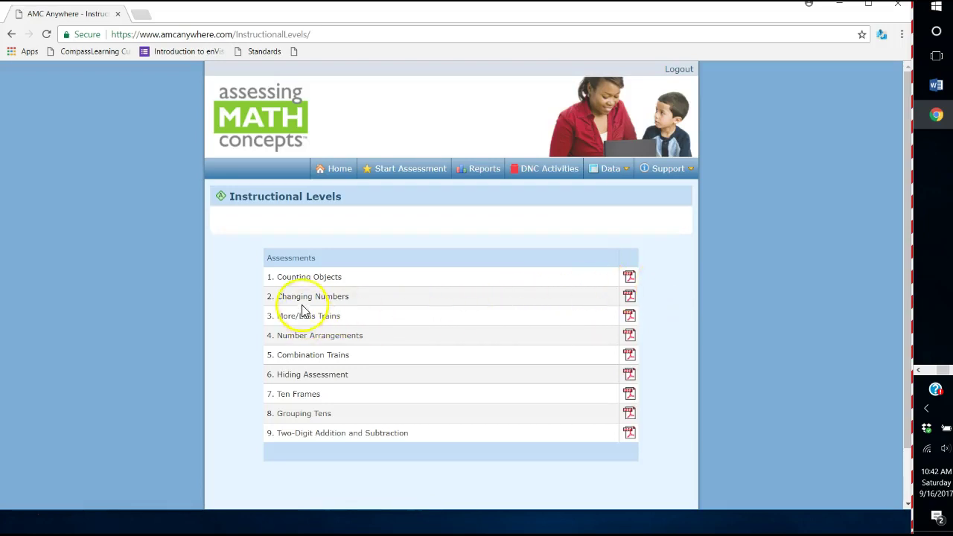
{"action": "left_click", "coordinate": [629, 296]}
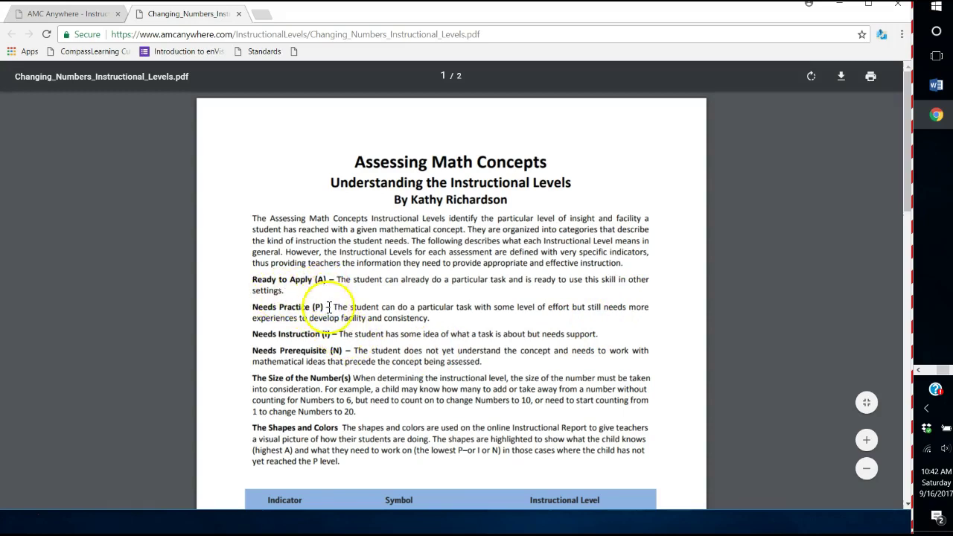
{"action": "scroll", "coordinate": [382, 383], "scroll_direction": "down", "scroll_amount": 3}
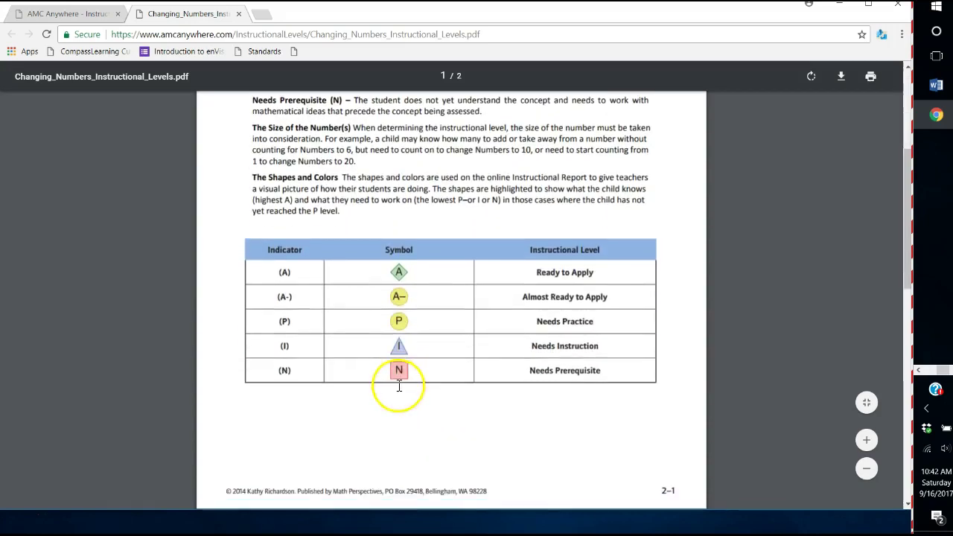
{"action": "key", "text": "ctrl+w"}
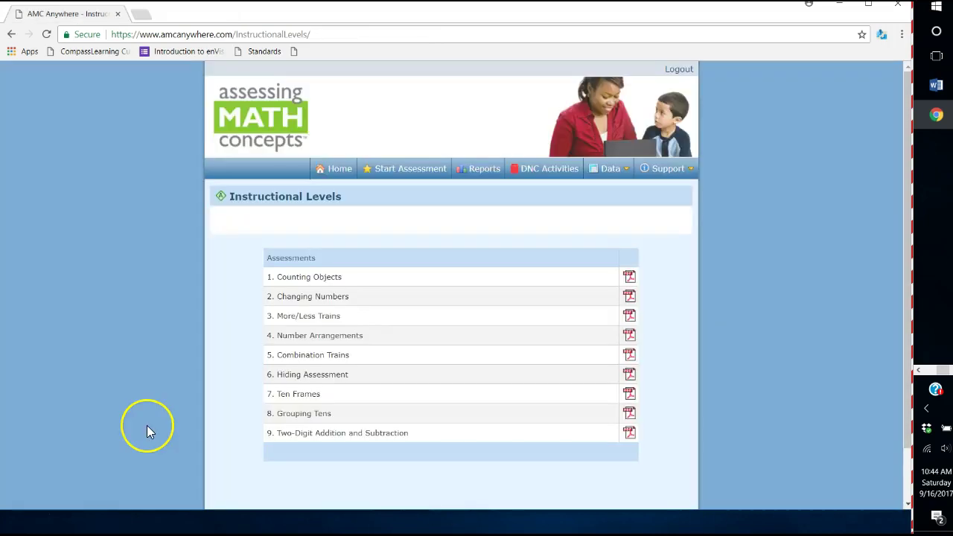